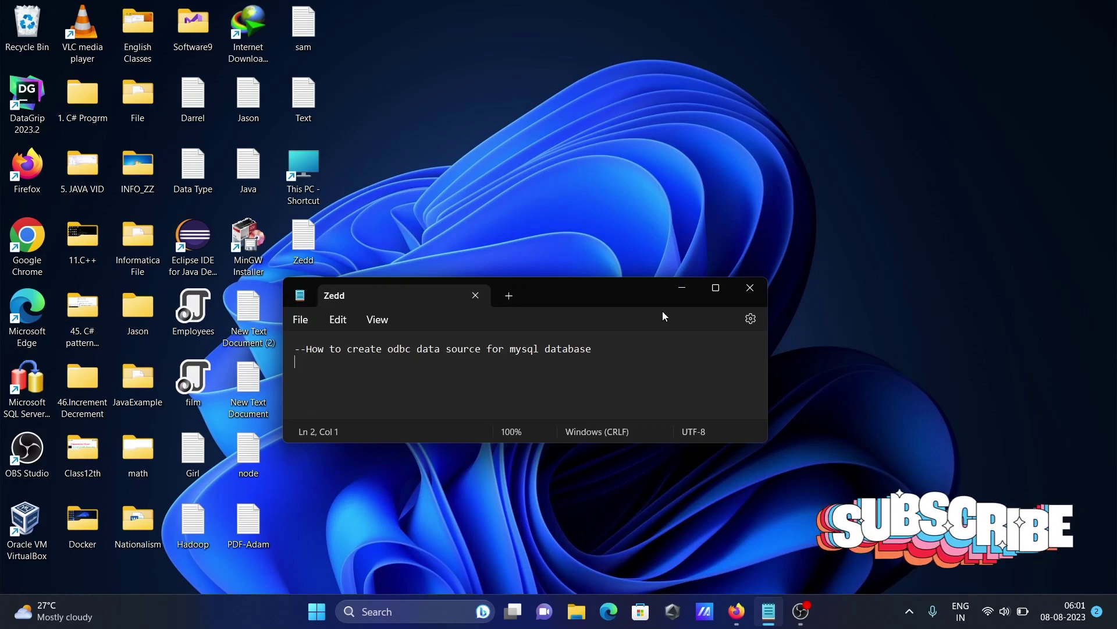
- Minimize the Zedd notes window and launch MySQL Workbench 8.0 CE by searching 'wor'
click(680, 289)
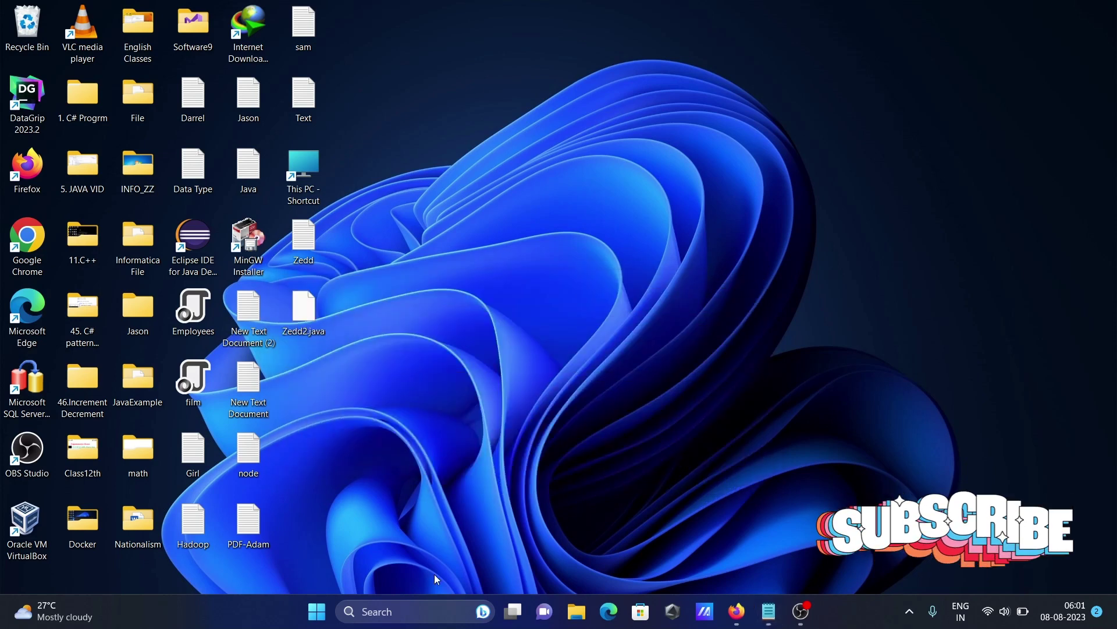
click(389, 615)
text(wo)
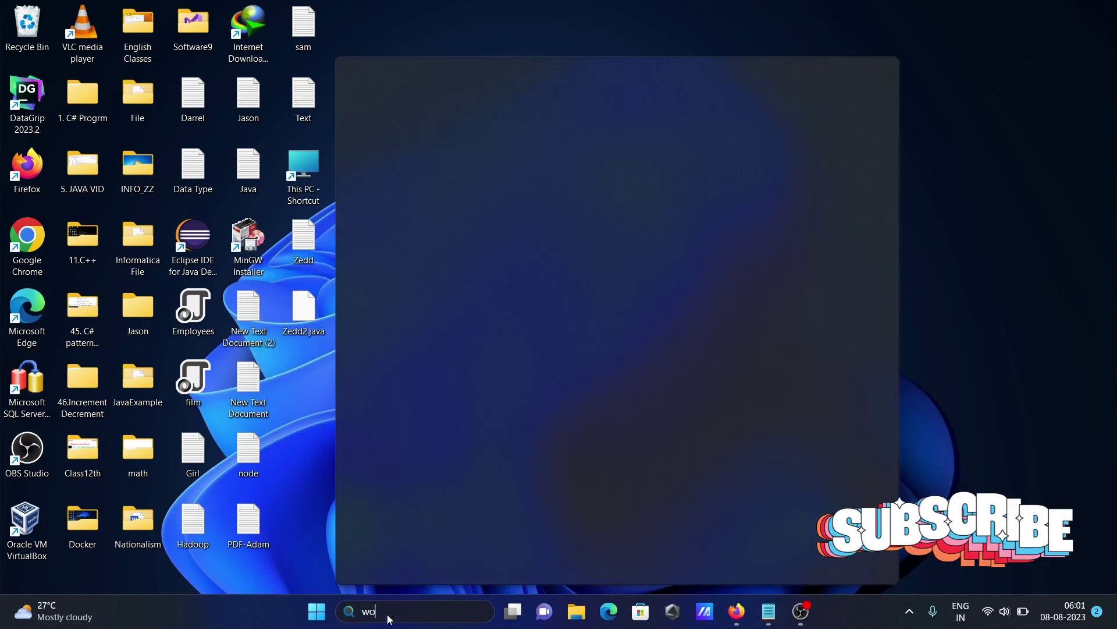
text(r)
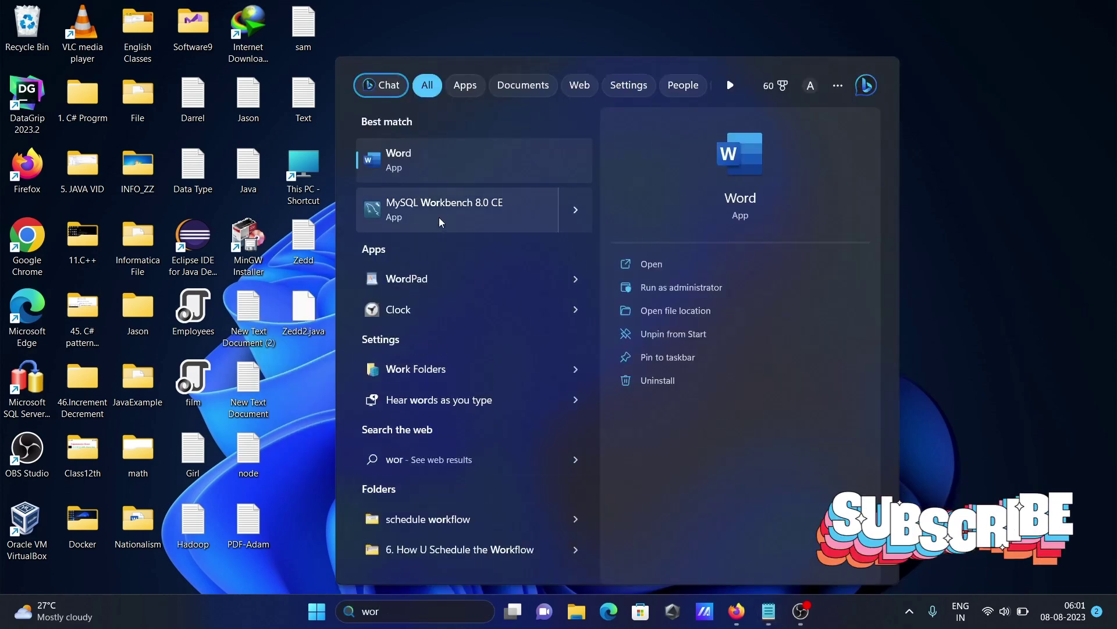
key(Return)
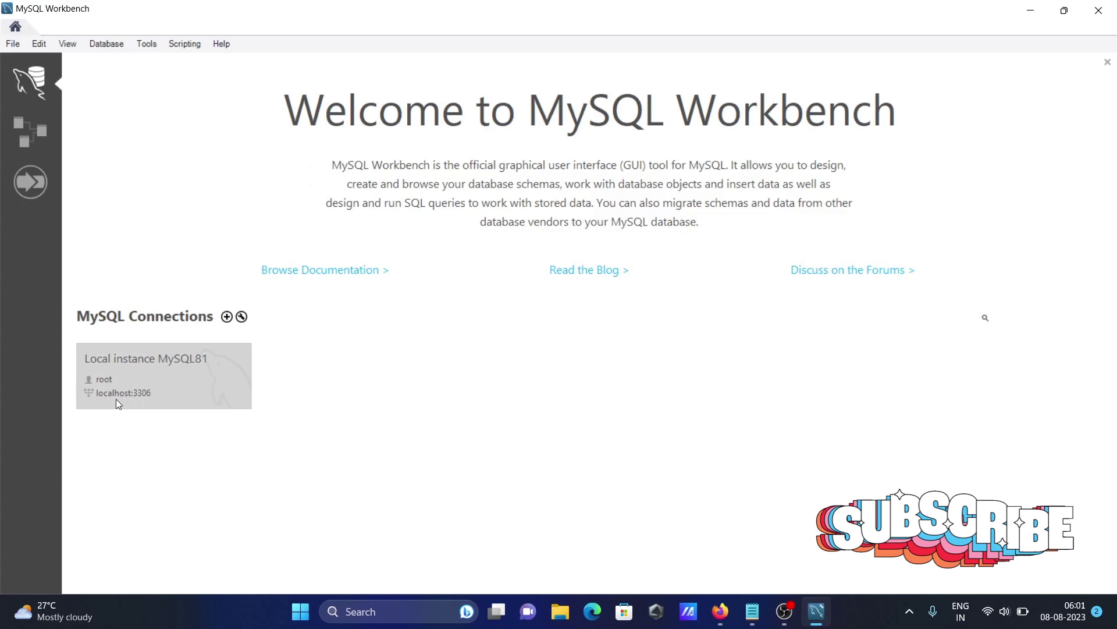
- Connect to the Local instance MySQL81 server, entering the root account's password
click(148, 392)
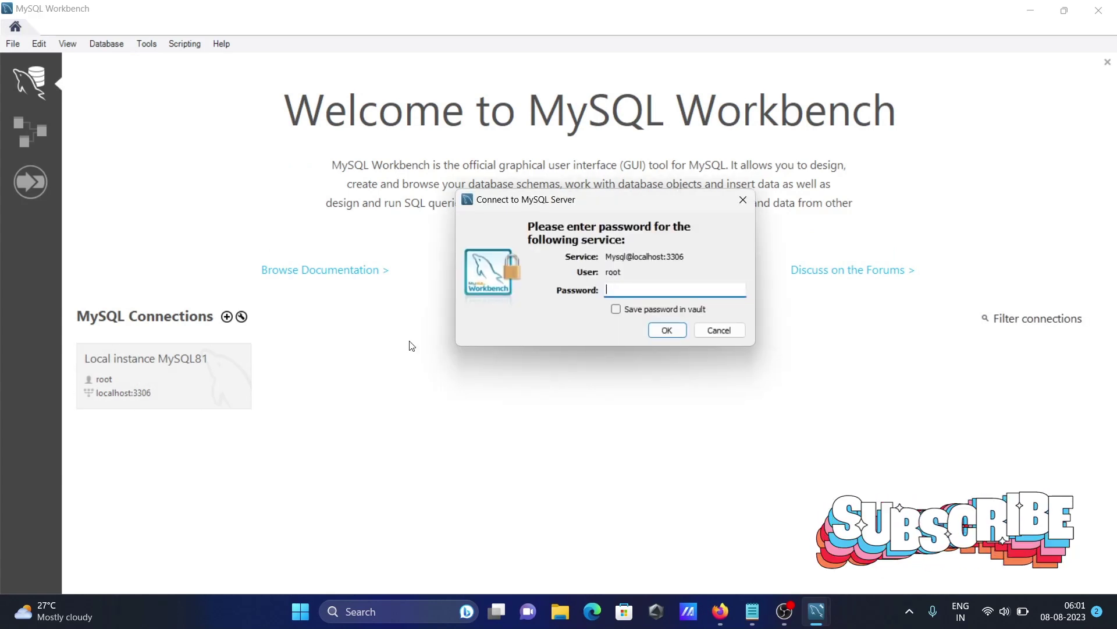
text(root)
key(Return)
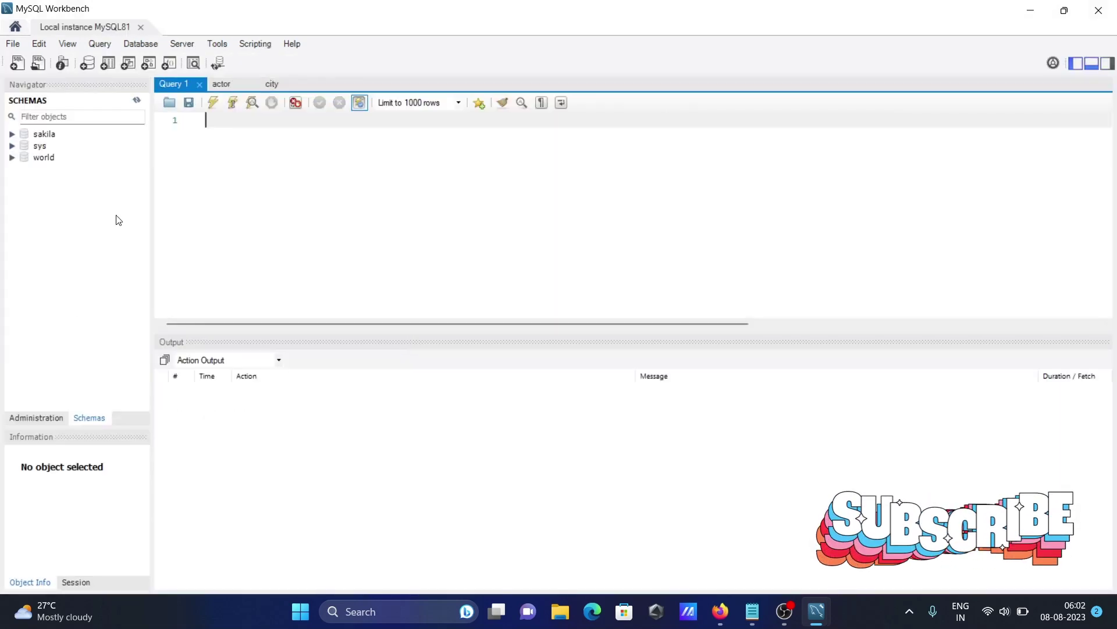
- Expand the sakila schema's tables, then minimize MySQL Workbench
click(13, 134)
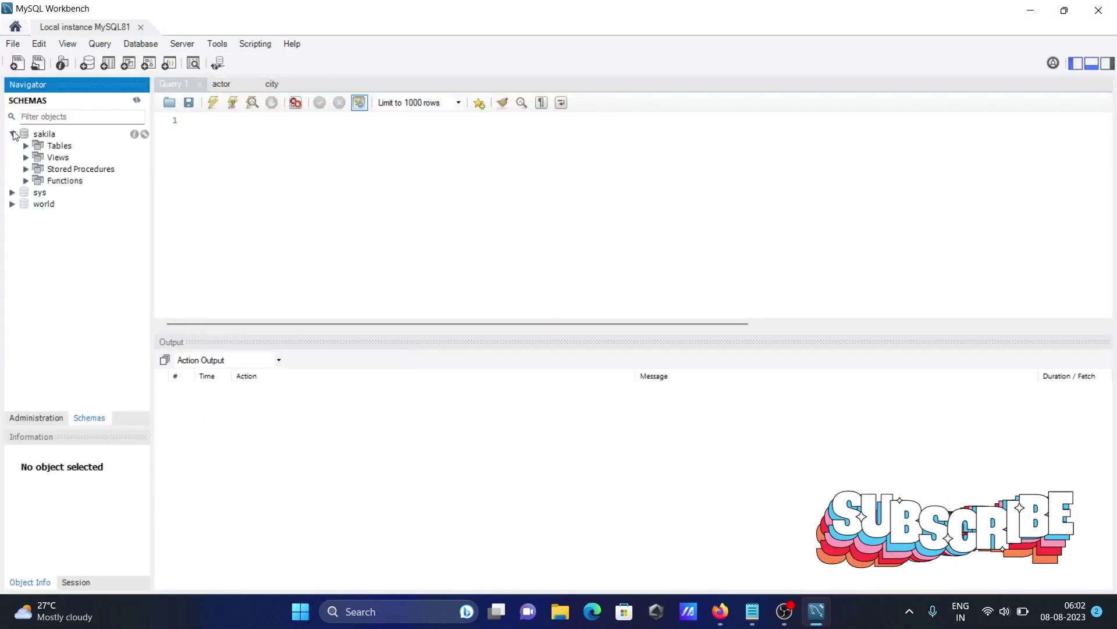
click(26, 146)
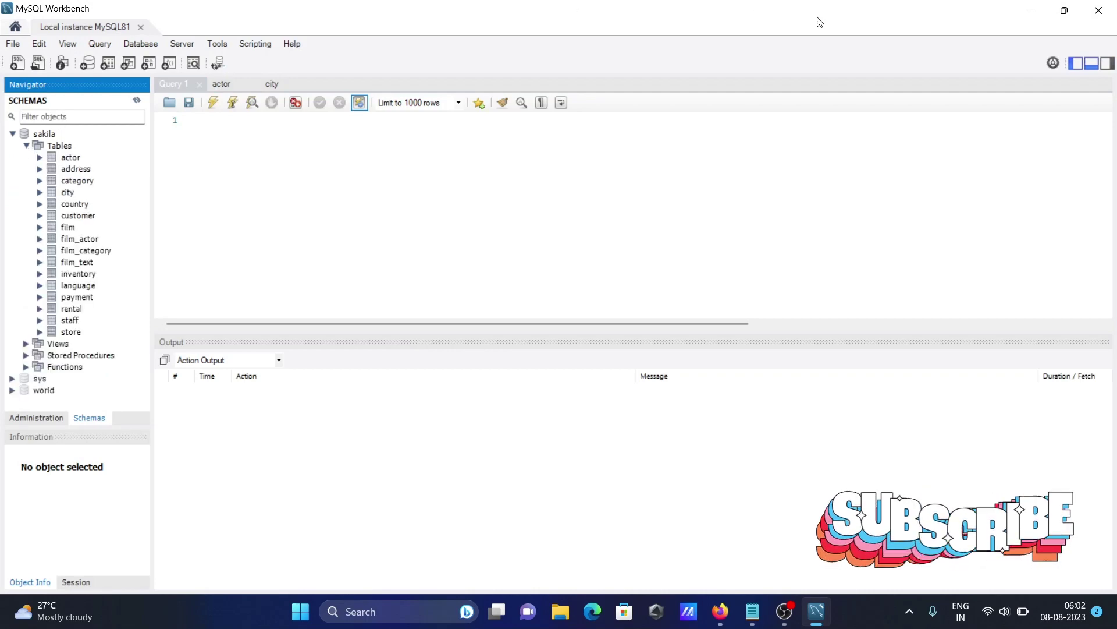
double_click(1029, 5)
click(1028, 6)
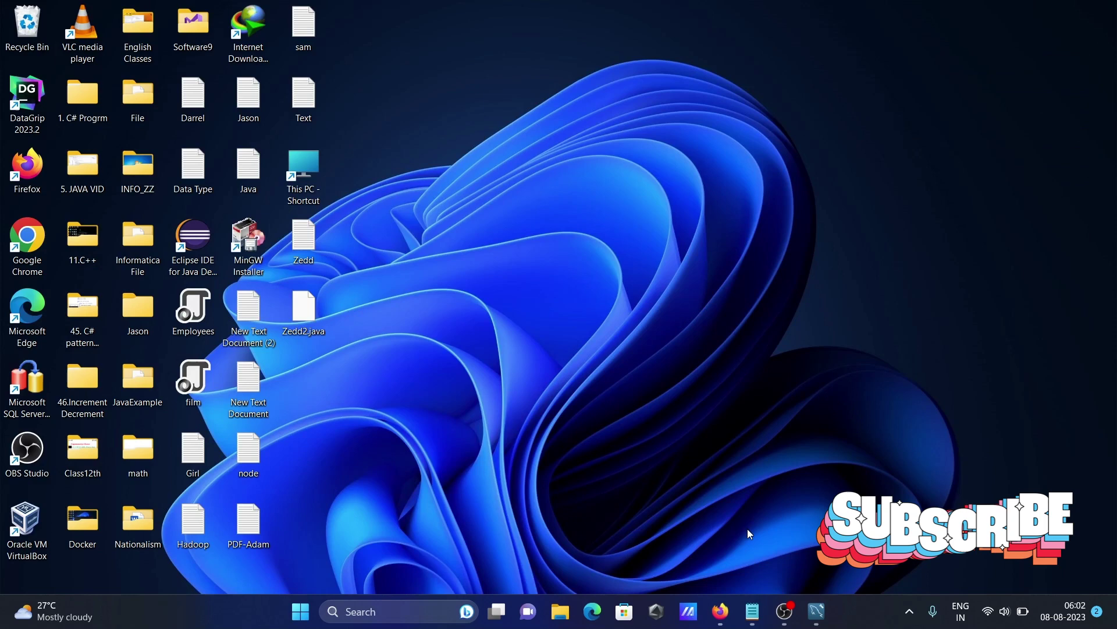
- Download mysql-connector-odbc-8.1.0-winx64.msi without signing in, and launch the installer
click(720, 611)
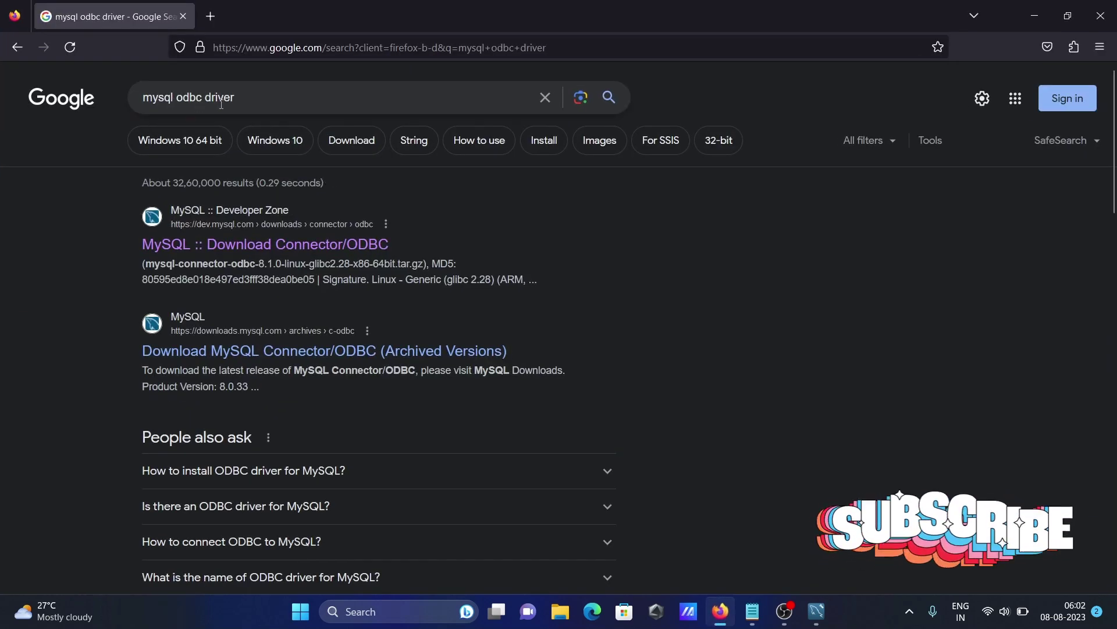
click(195, 247)
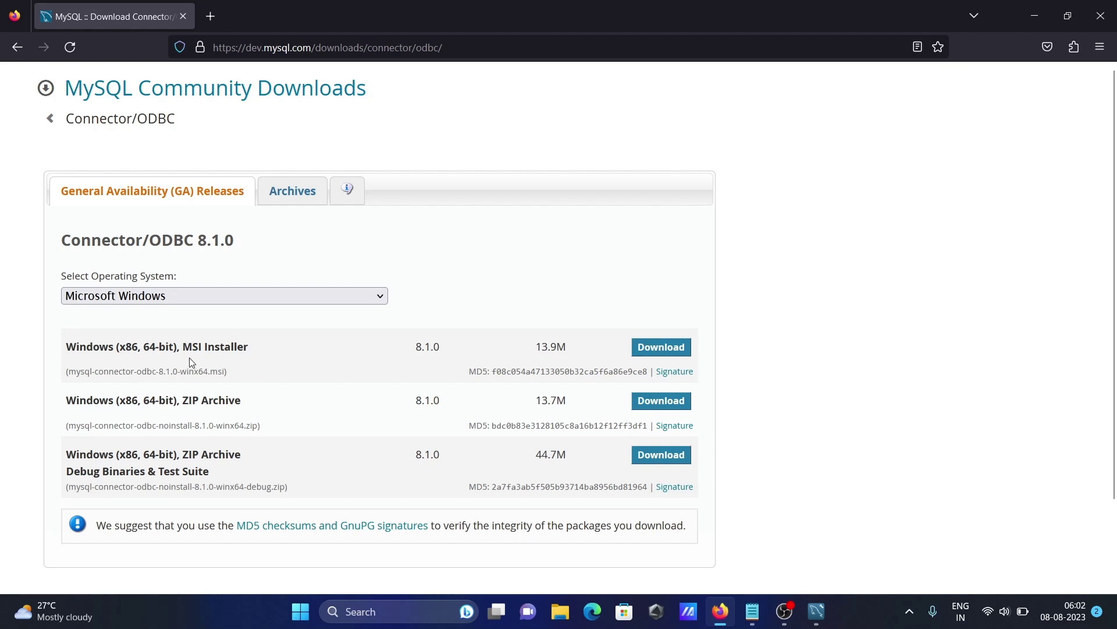
click(650, 348)
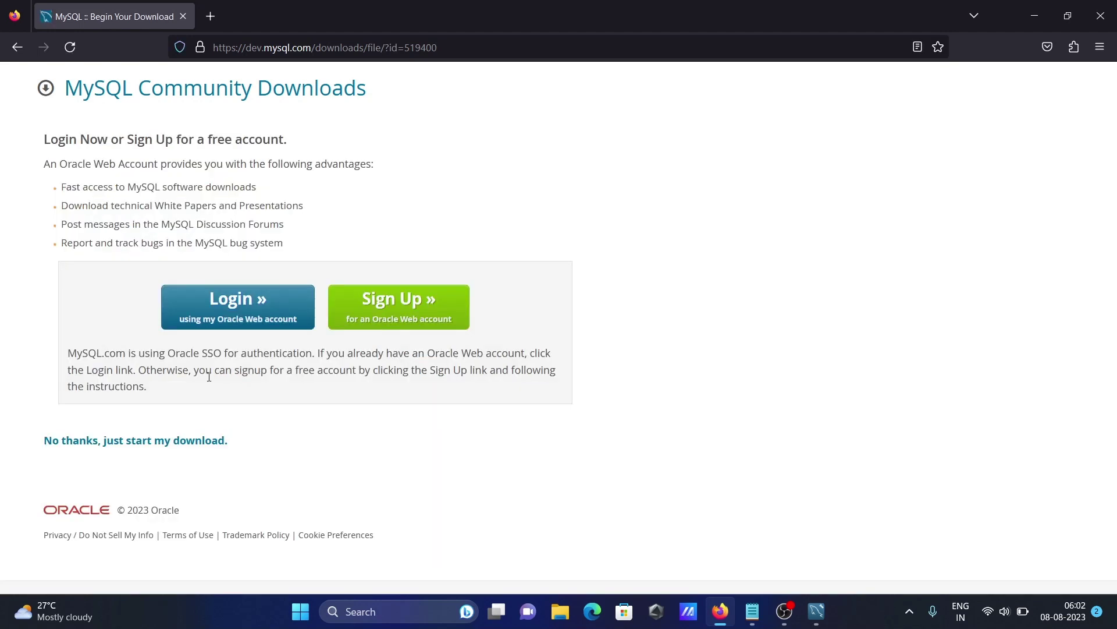
click(103, 442)
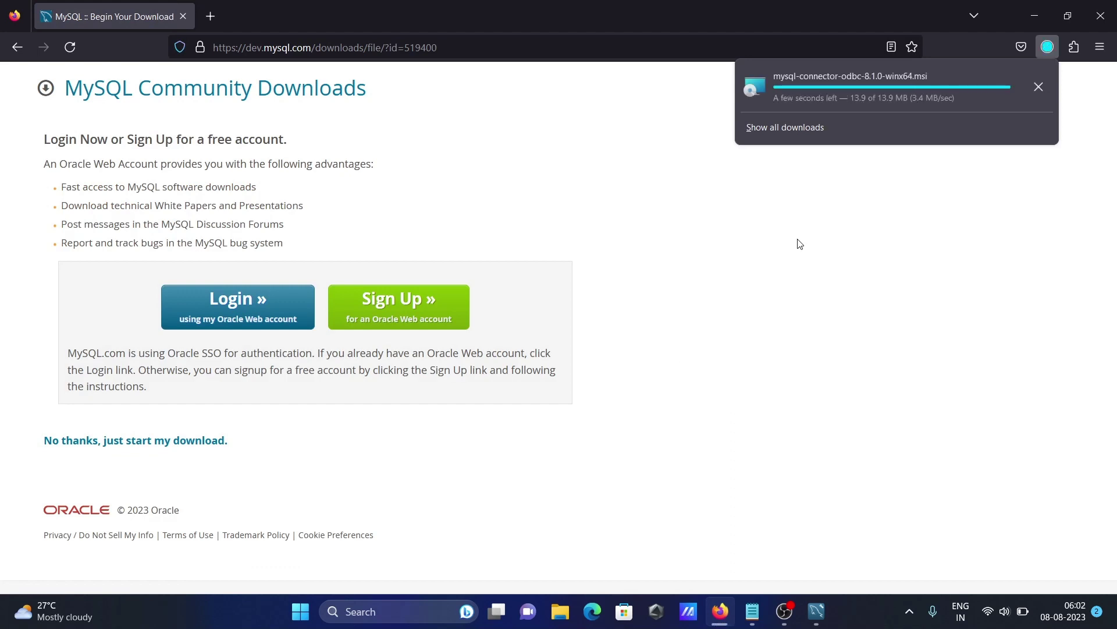
click(877, 95)
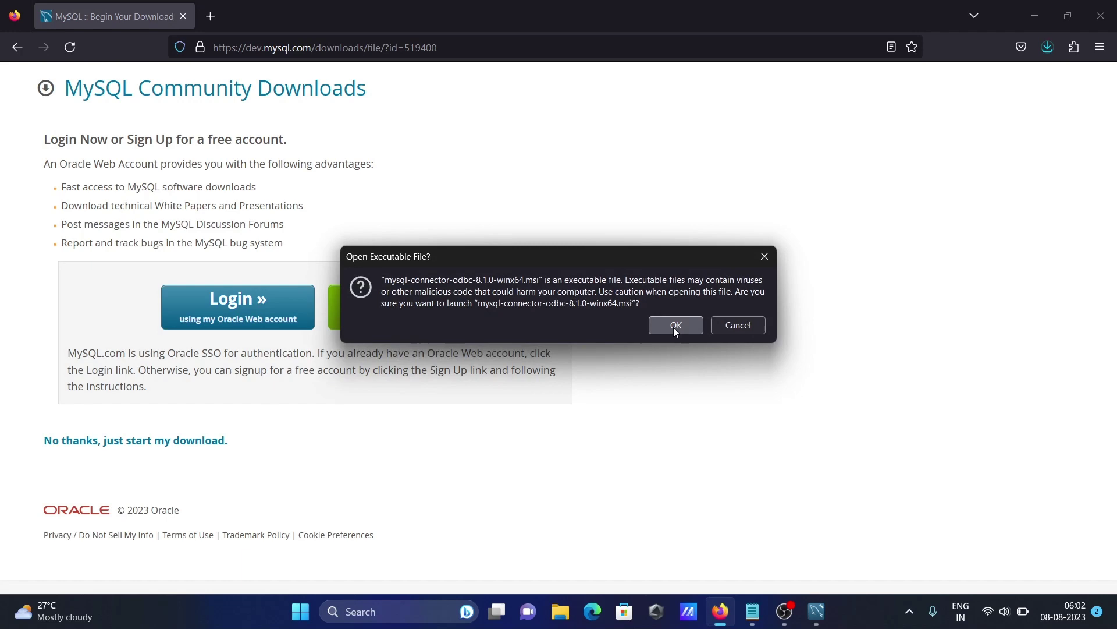
click(676, 325)
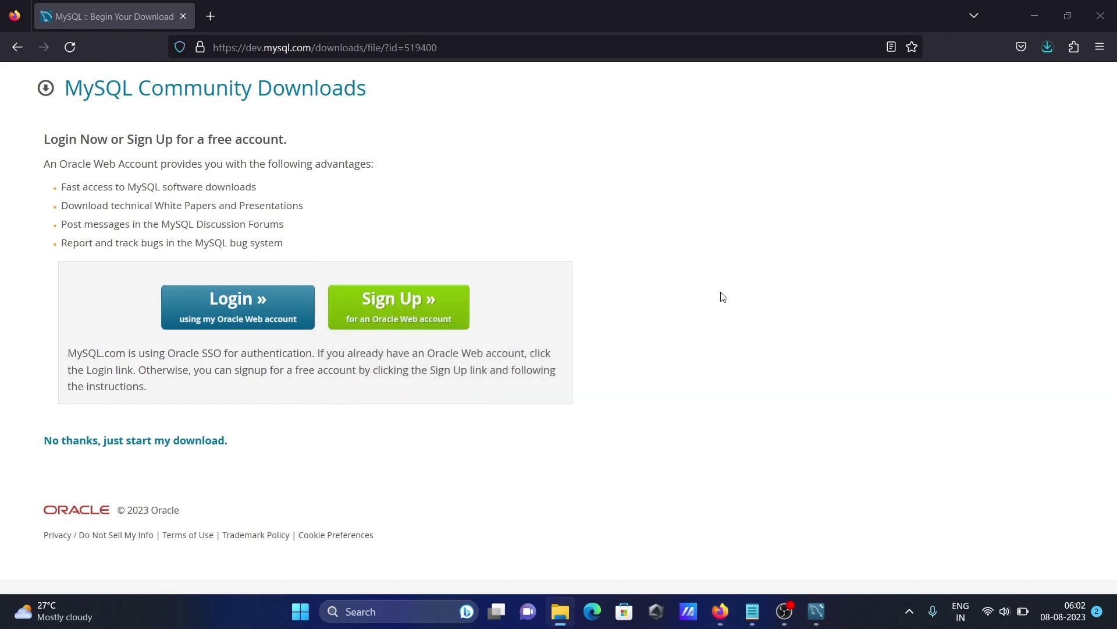
- Install Connector/ODBC 8.1 (64-bit), accepting the license and choosing the Complete setup type
click(1037, 17)
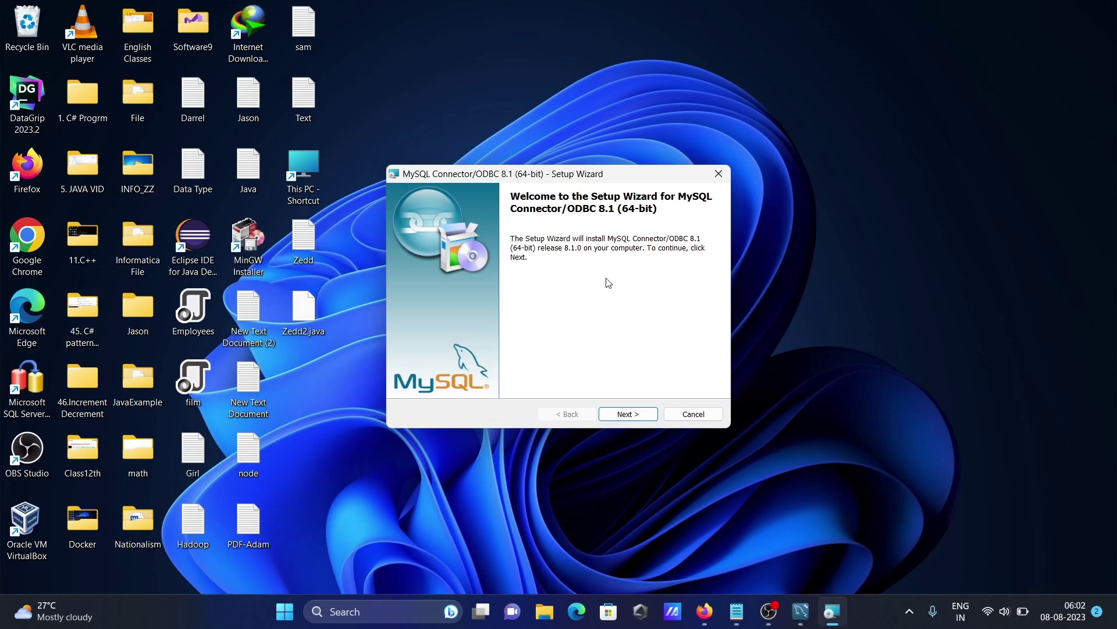
click(626, 415)
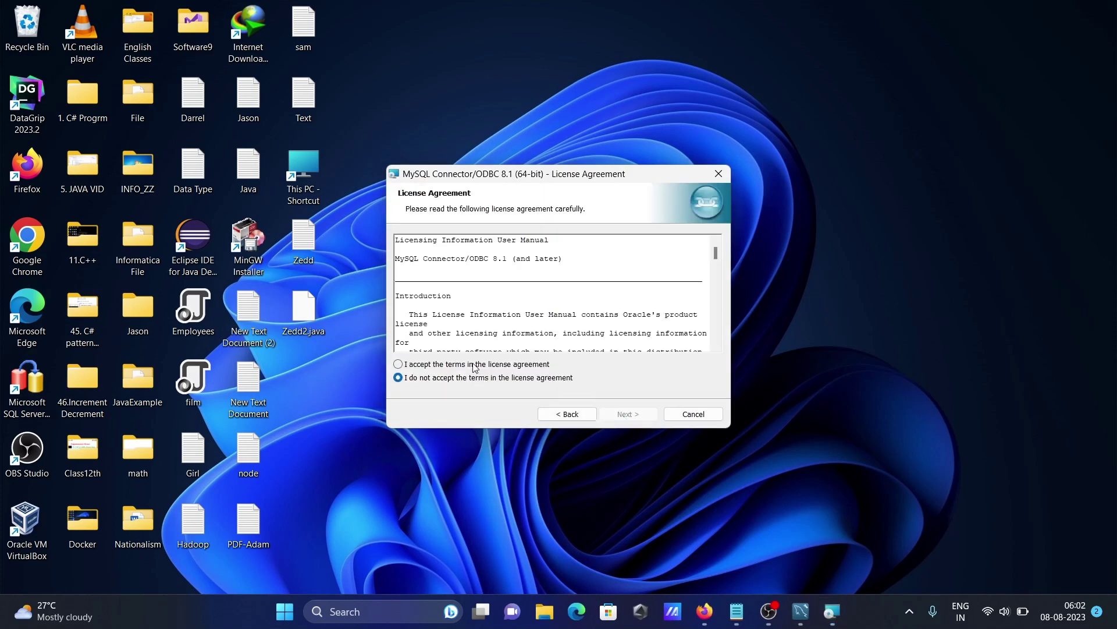
click(473, 365)
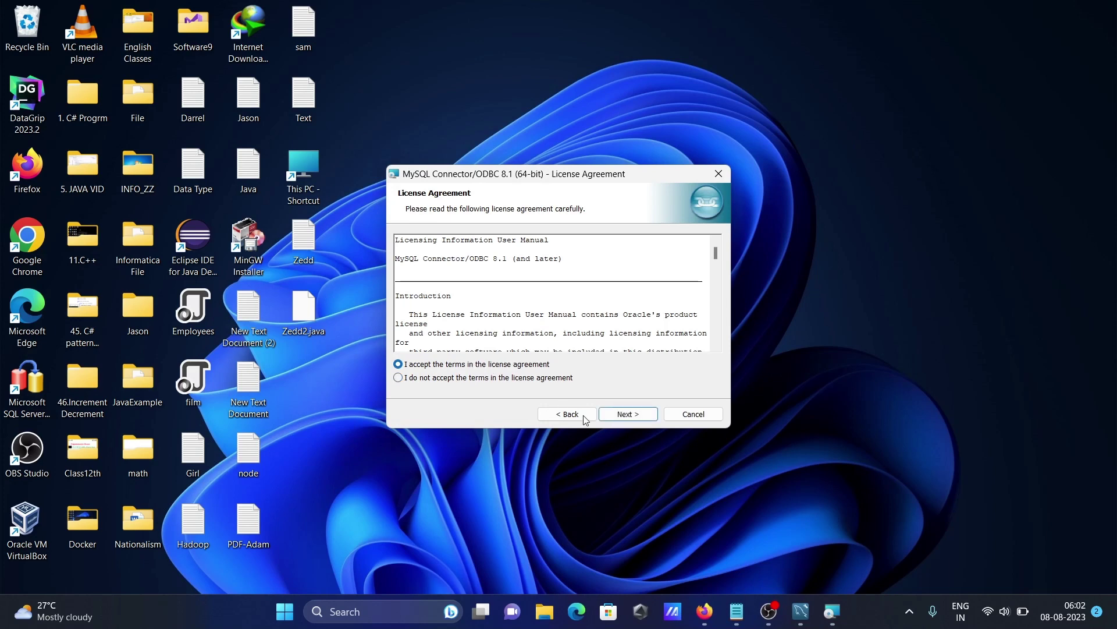
click(614, 417)
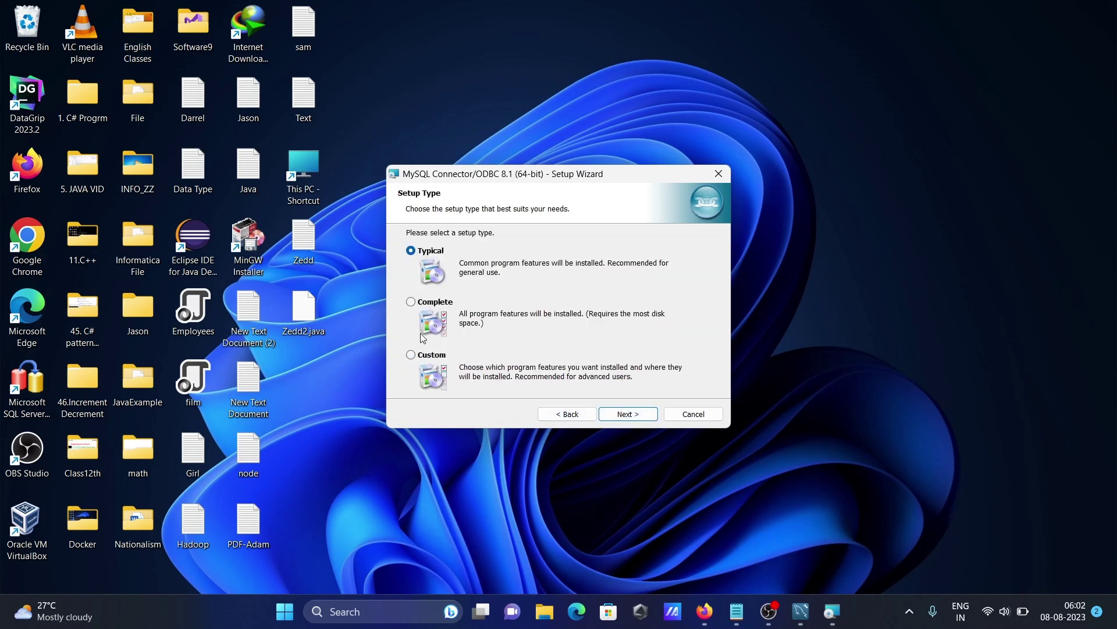
click(412, 302)
click(628, 415)
click(628, 414)
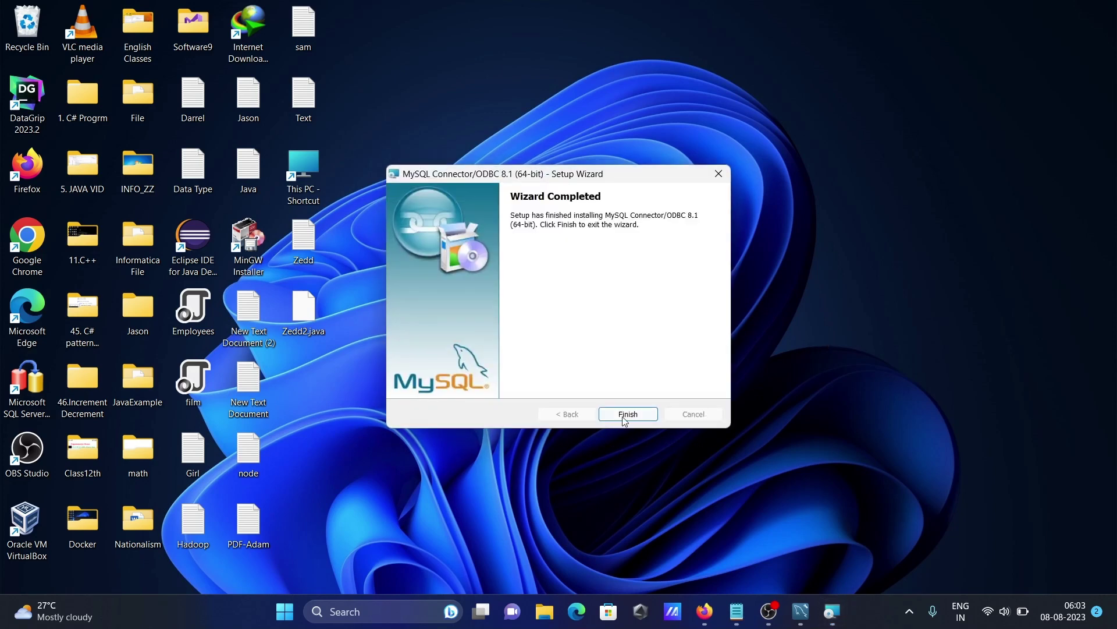
click(622, 415)
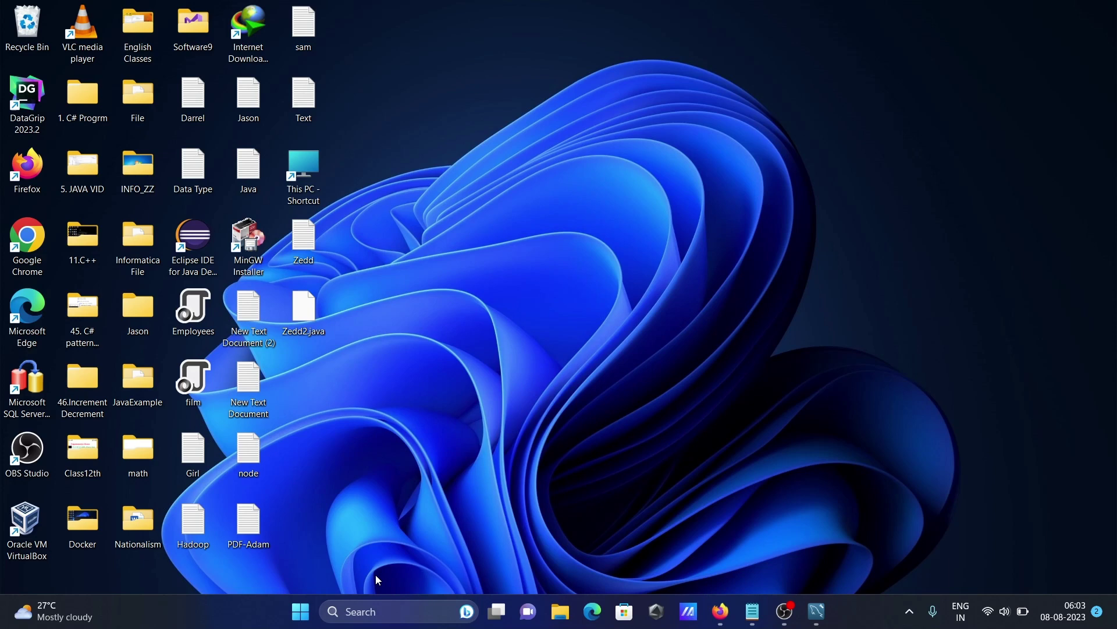
- Open ODBC Data Sources (64-bit) by searching 'odb' and add a User DSN
click(359, 619)
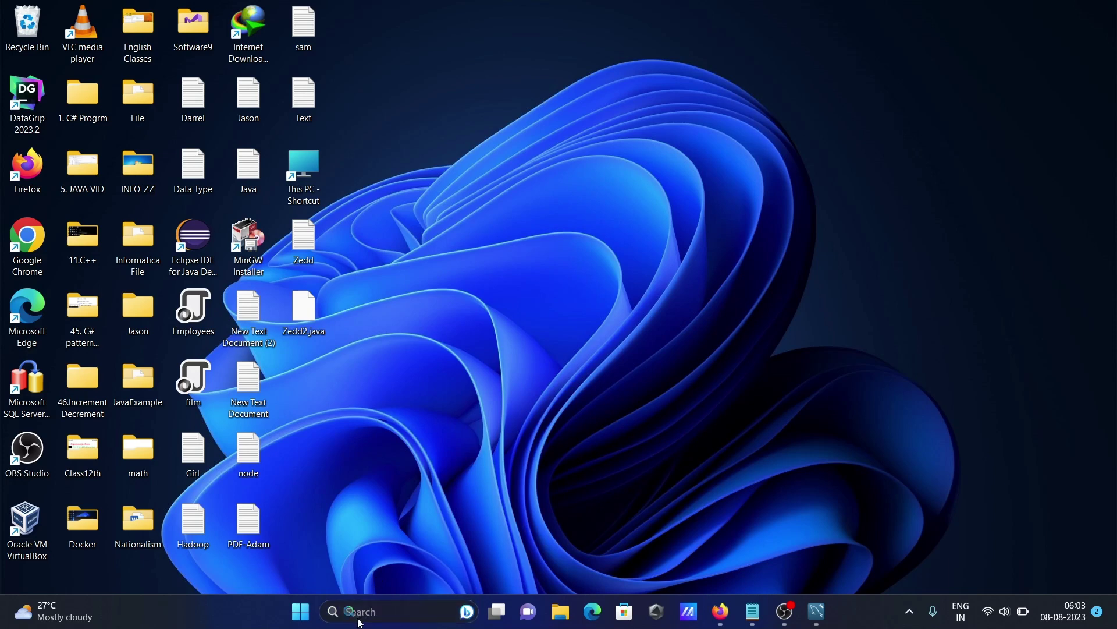
text(odbC Data Sources (64-bit)
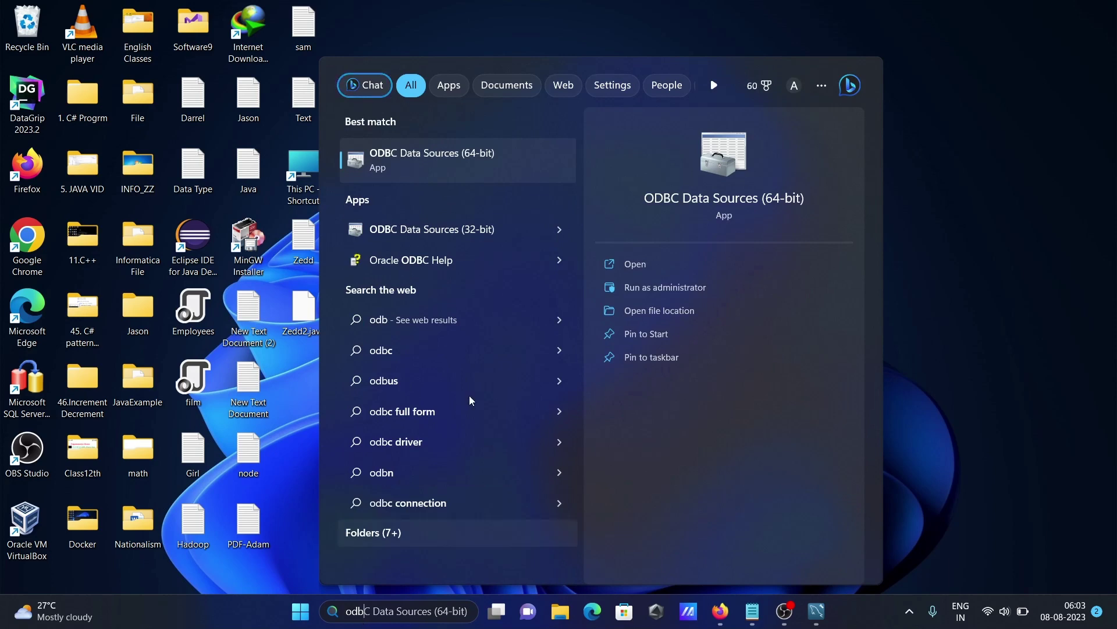
click(405, 168)
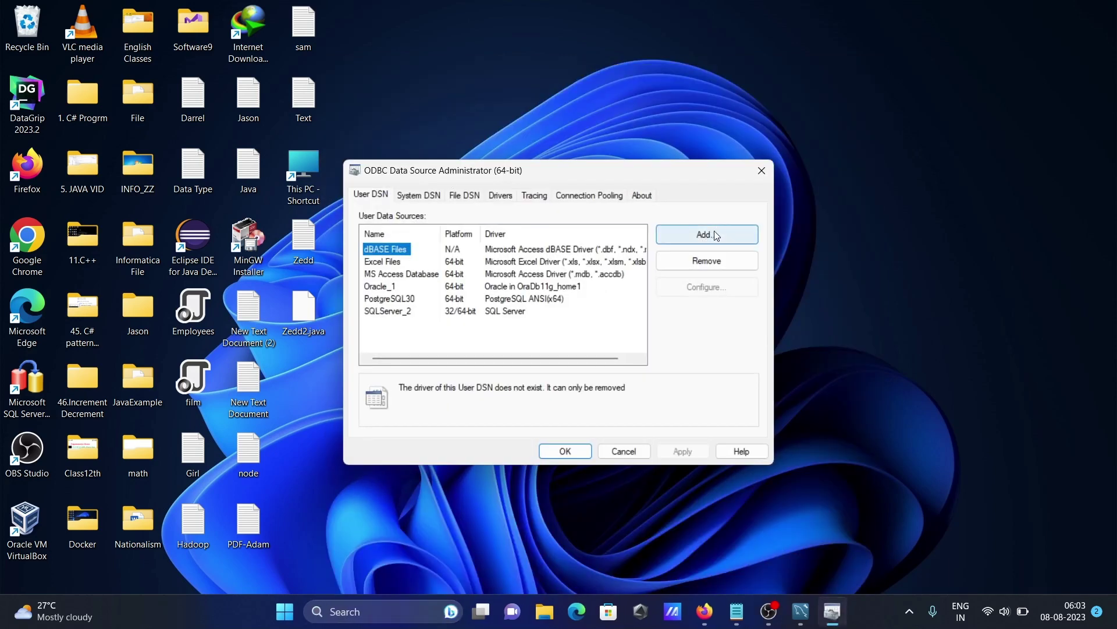
click(690, 236)
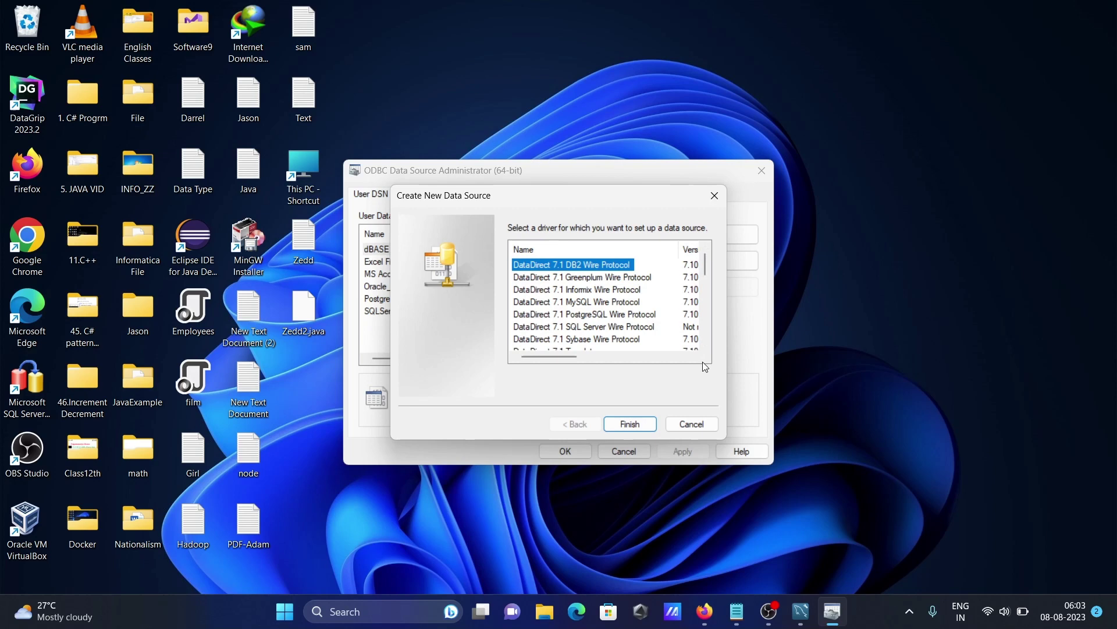
- Select MySQL ODBC 8.1 ANSI Driver as the driver for the new data source
click(706, 346)
click(706, 347)
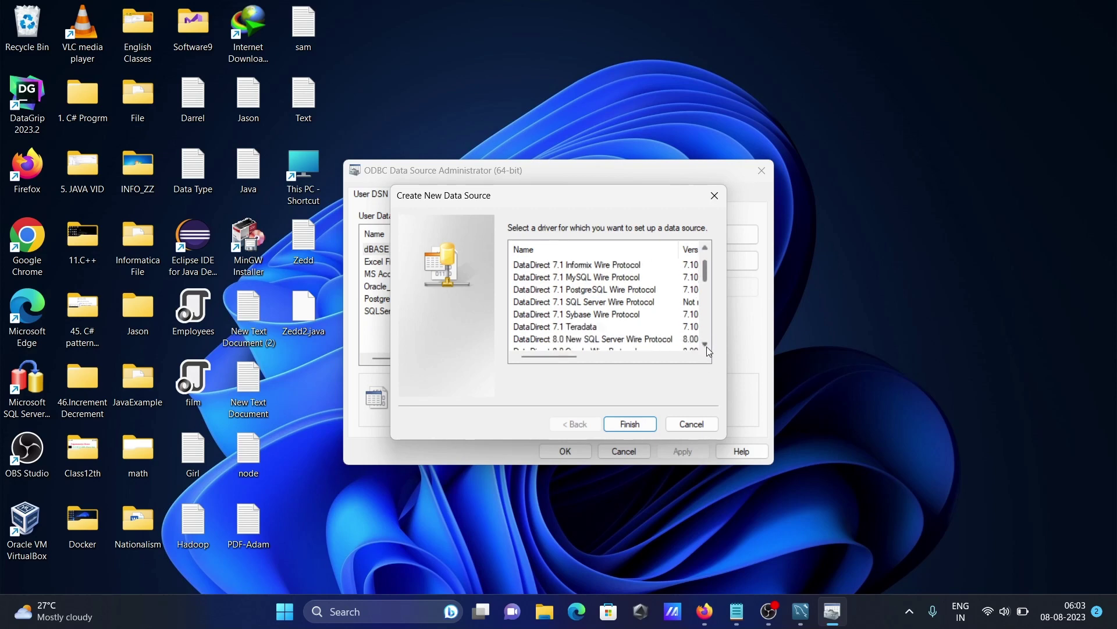
click(707, 347)
click(706, 347)
click(706, 347)
click(706, 347)
click(707, 347)
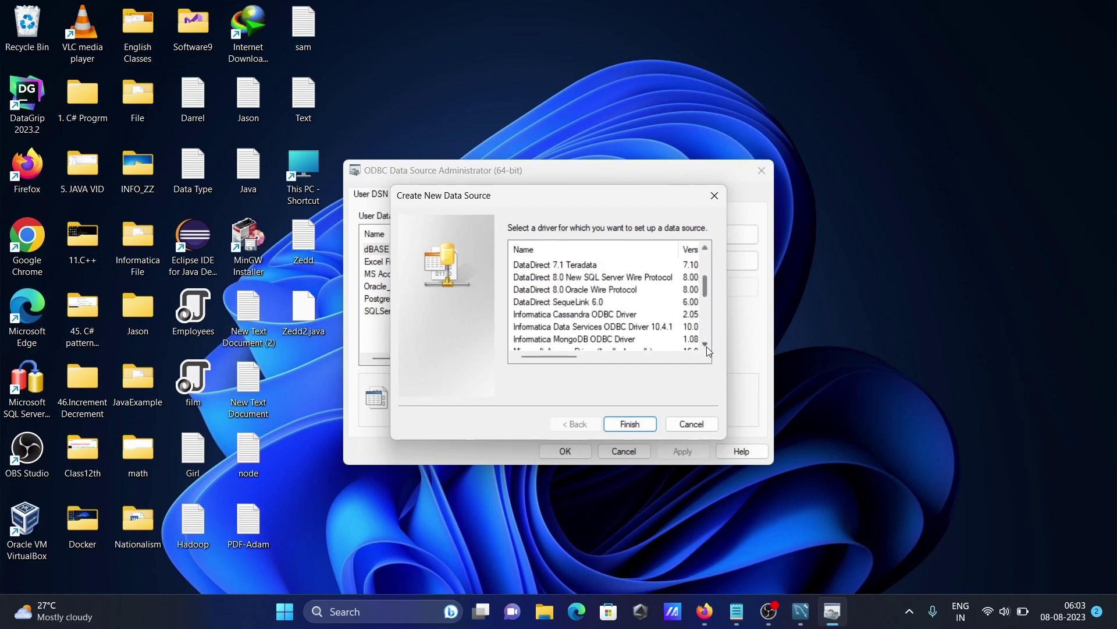
click(707, 347)
click(706, 347)
click(707, 347)
click(706, 346)
click(707, 347)
click(706, 347)
click(707, 347)
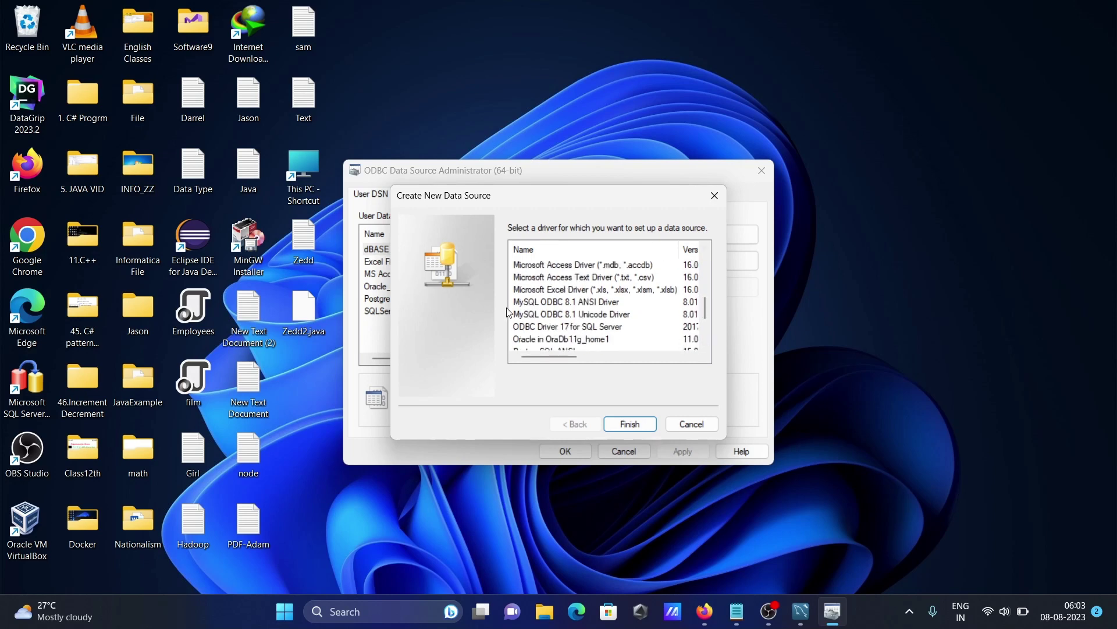
click(557, 304)
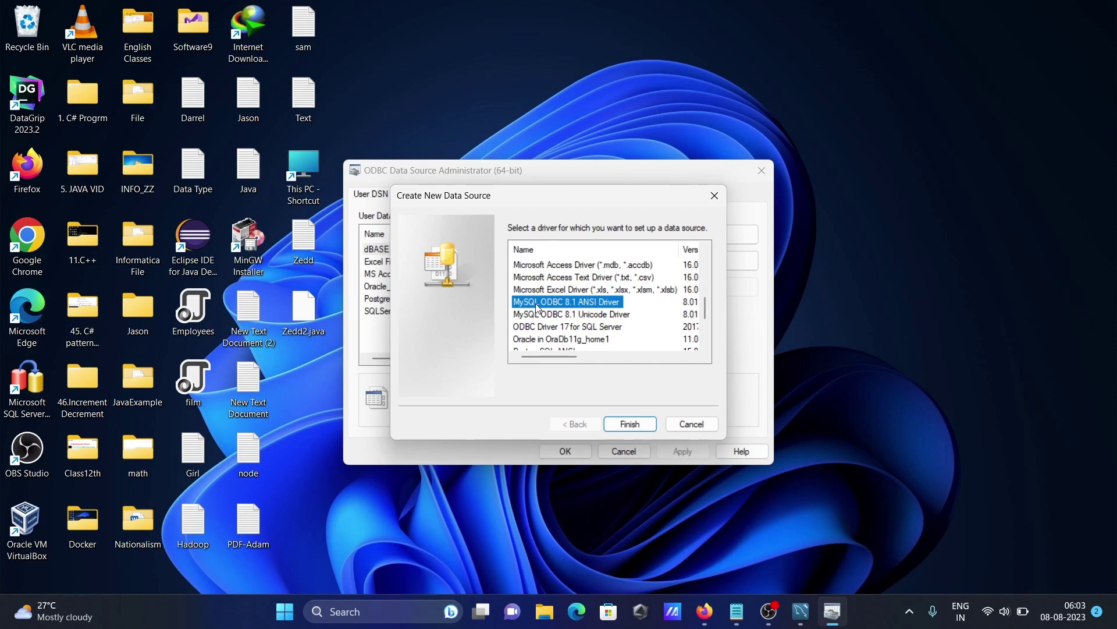
click(630, 424)
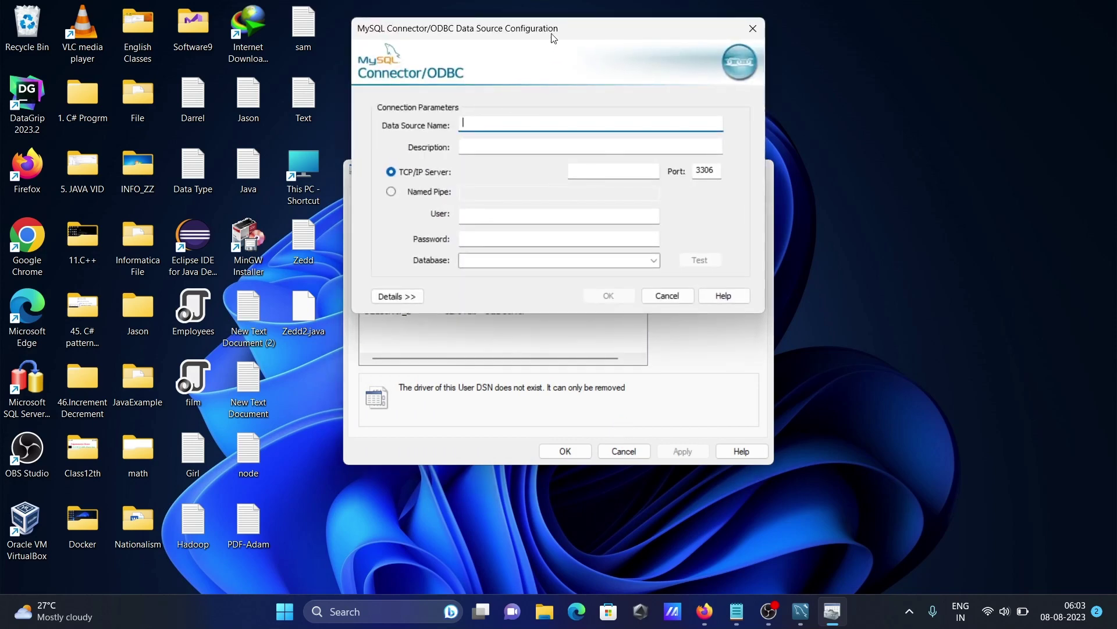
- Name the data source MySQL_Conn with server localhost, user root and the account password
drag(547, 34, 751, 161)
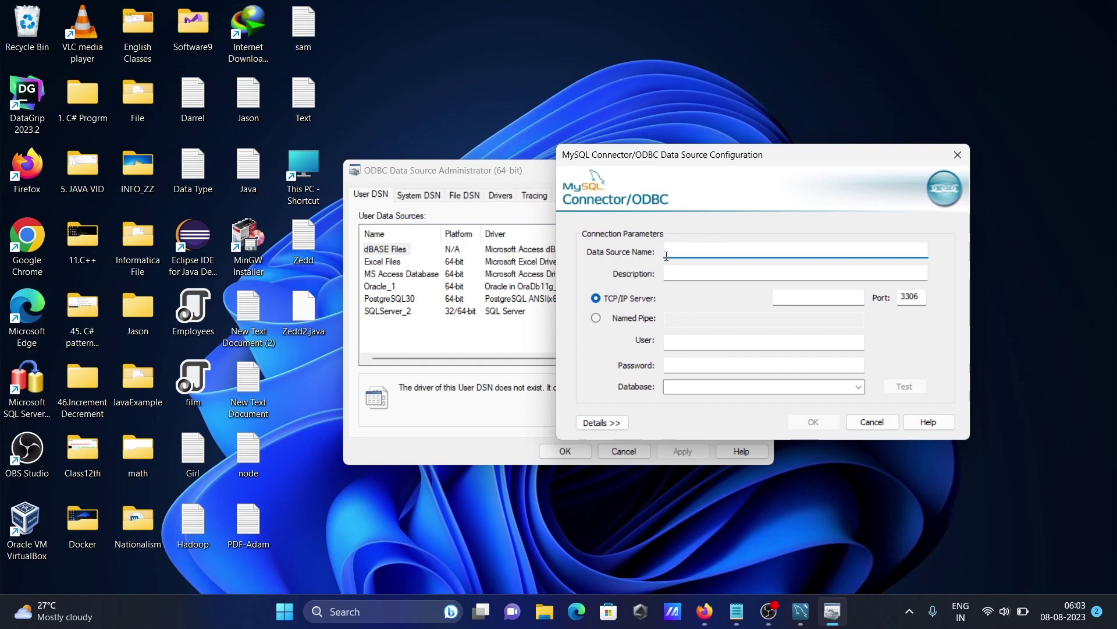
text(MySQL)
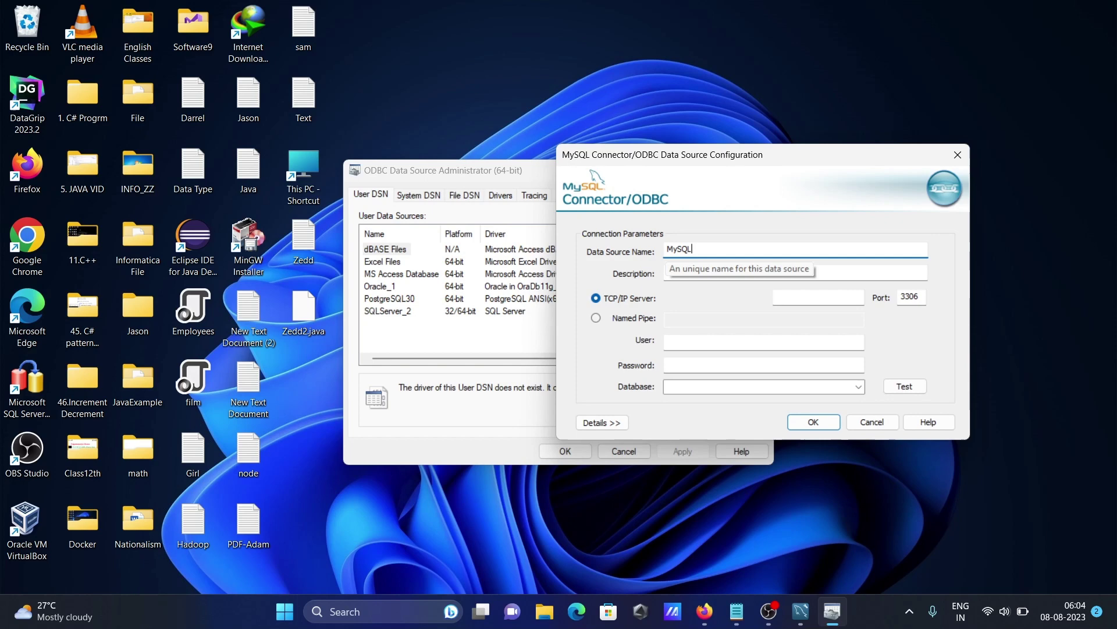
text(_)
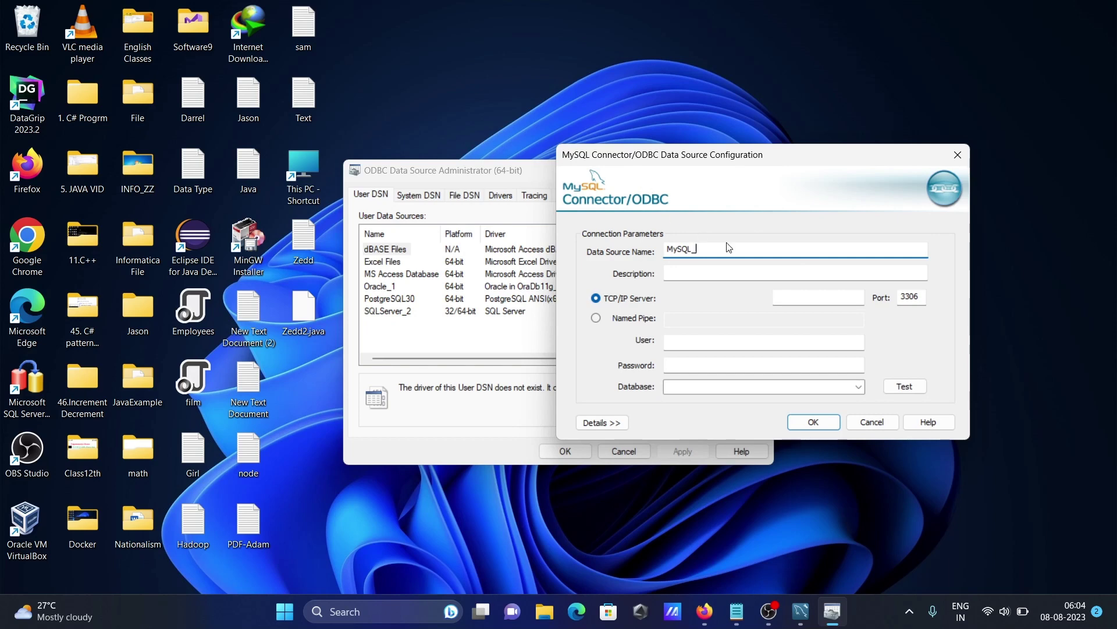
text(Conn)
click(787, 295)
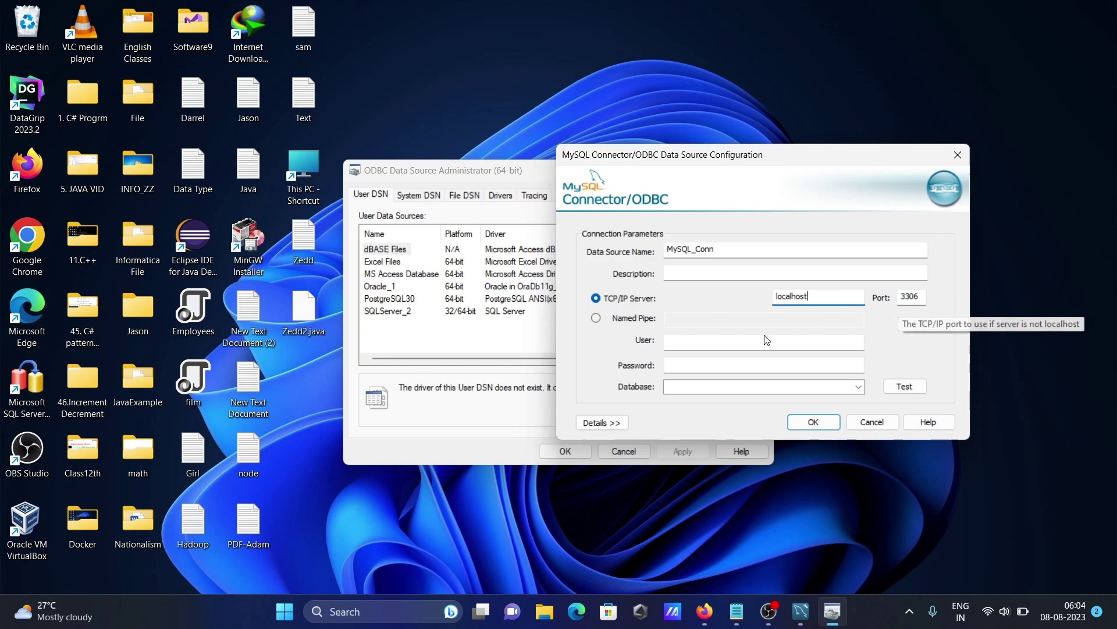
click(684, 344)
text(r)
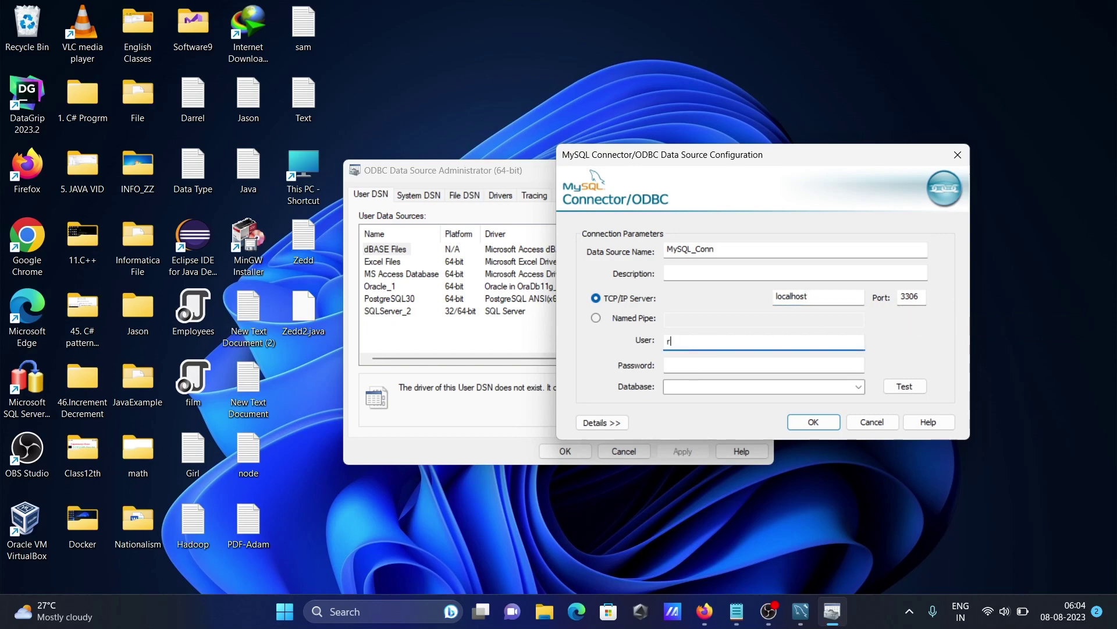
text(oot)
click(670, 365)
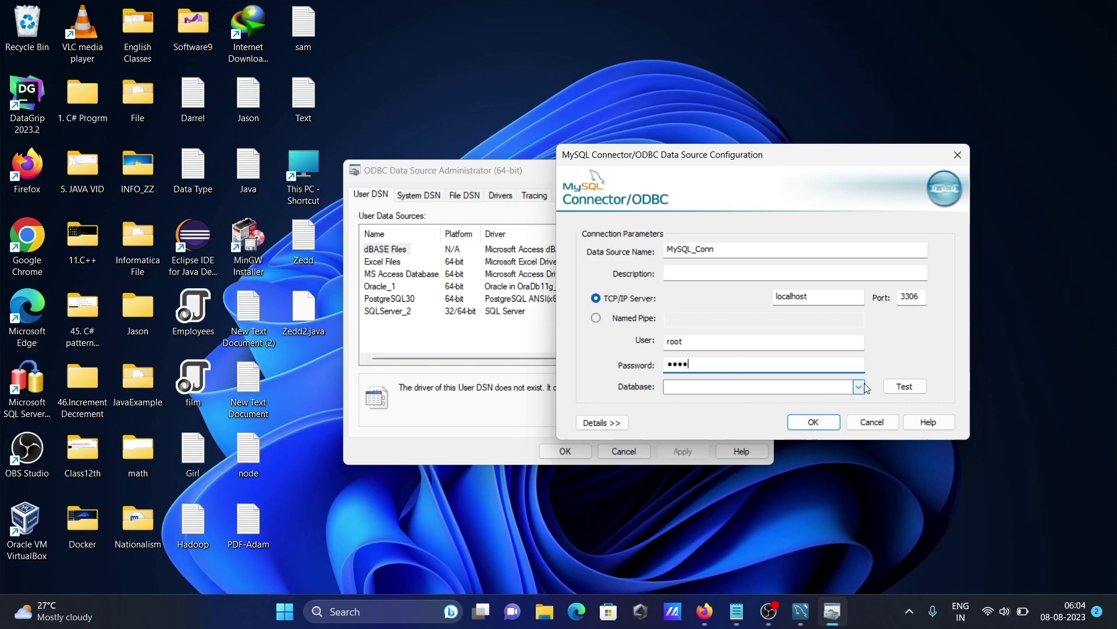
- Try listing the available databases and briefly check MySQL Workbench before filling in Database
click(860, 385)
click(801, 610)
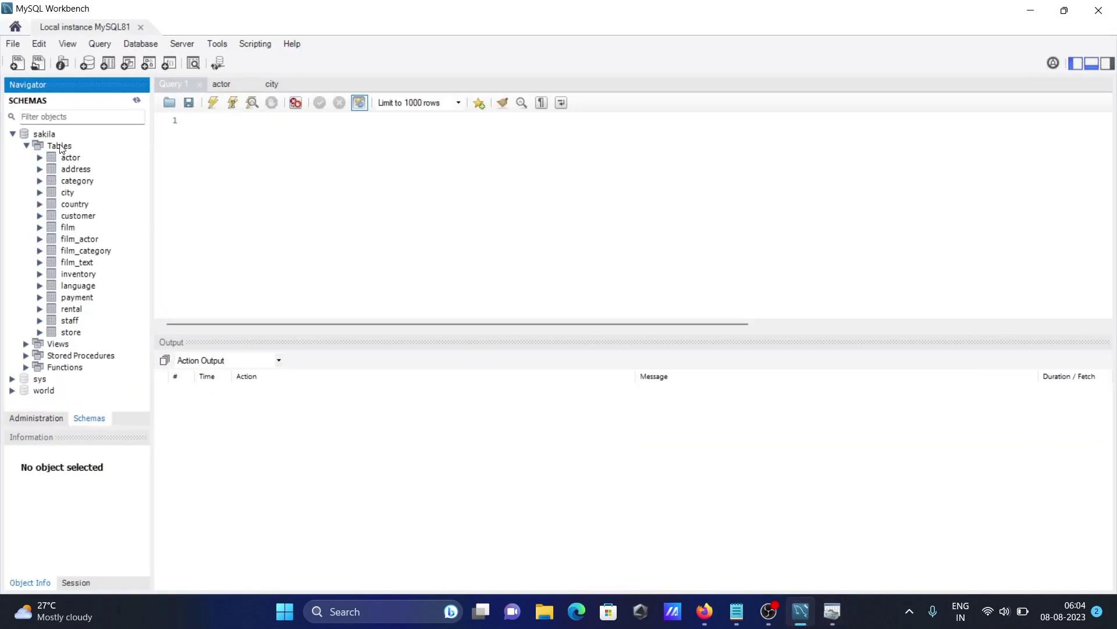
click(1026, 8)
click(693, 383)
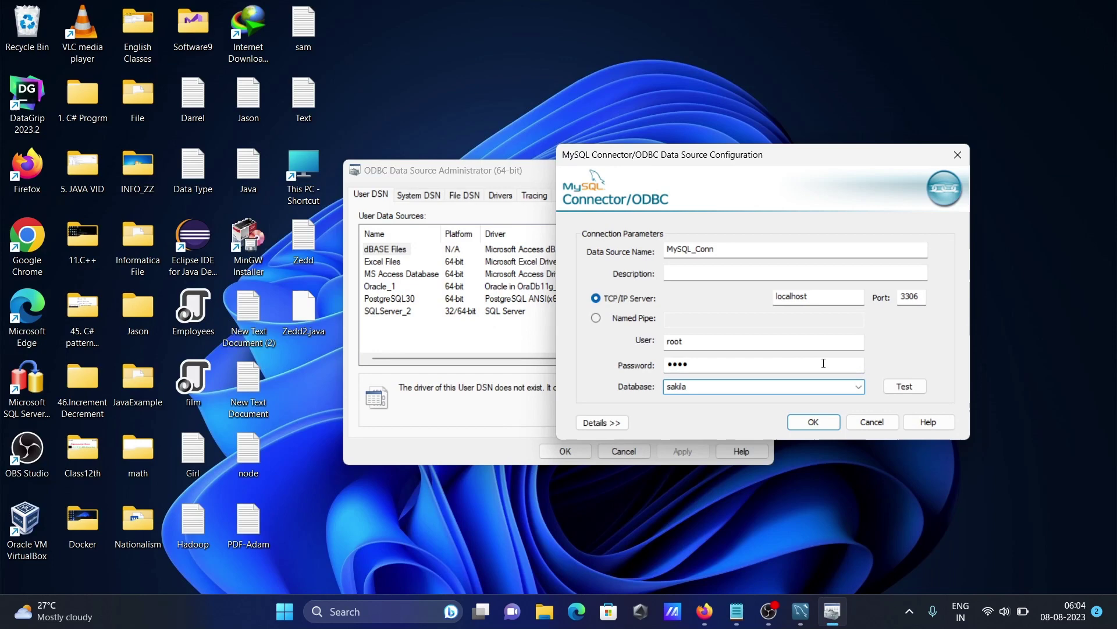
- Test and save MySQL_Conn with the sakila database, then select it in the User DSN list
click(906, 390)
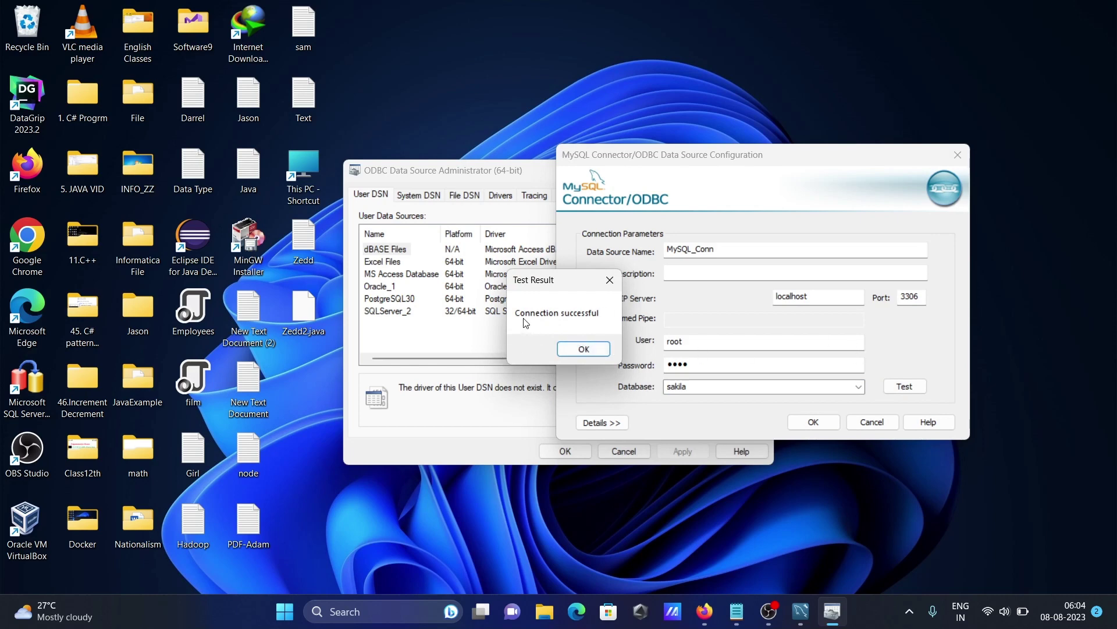
click(582, 349)
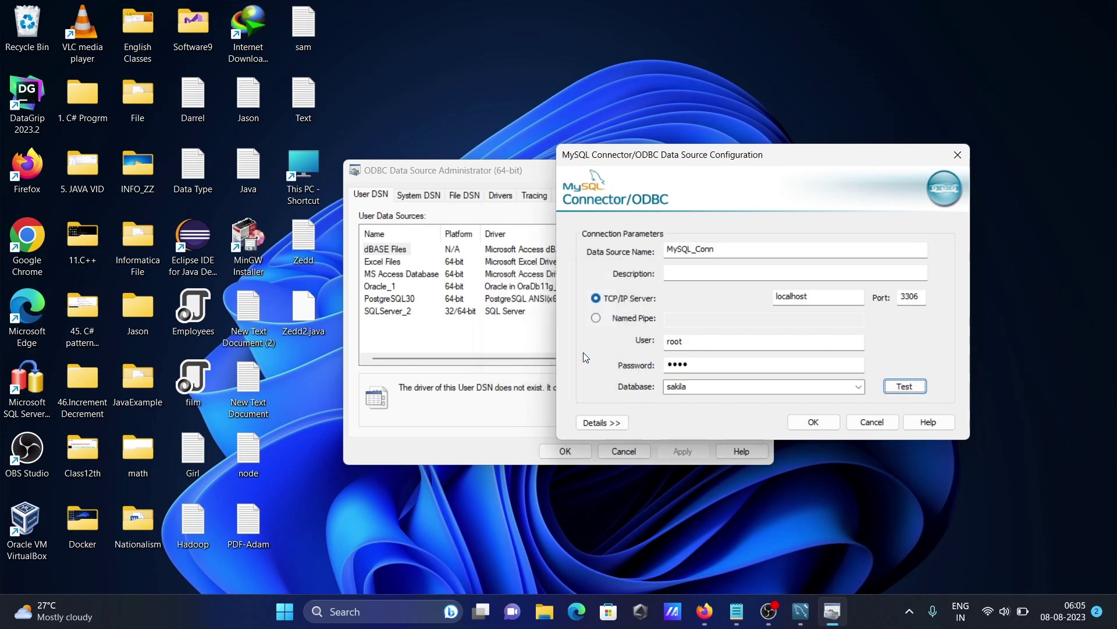
click(813, 422)
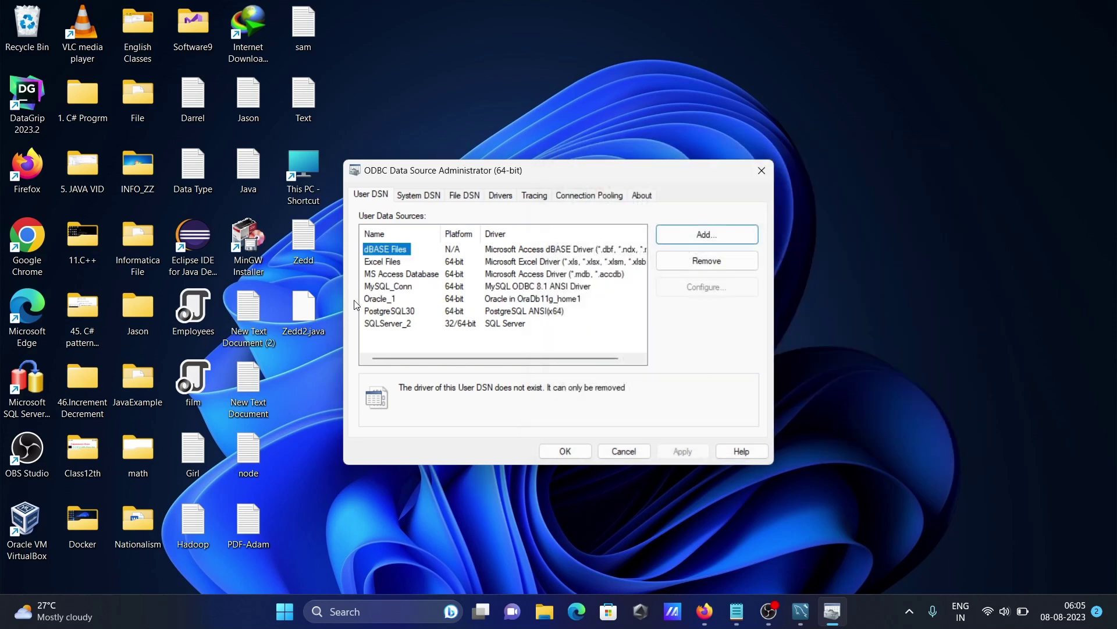
click(387, 288)
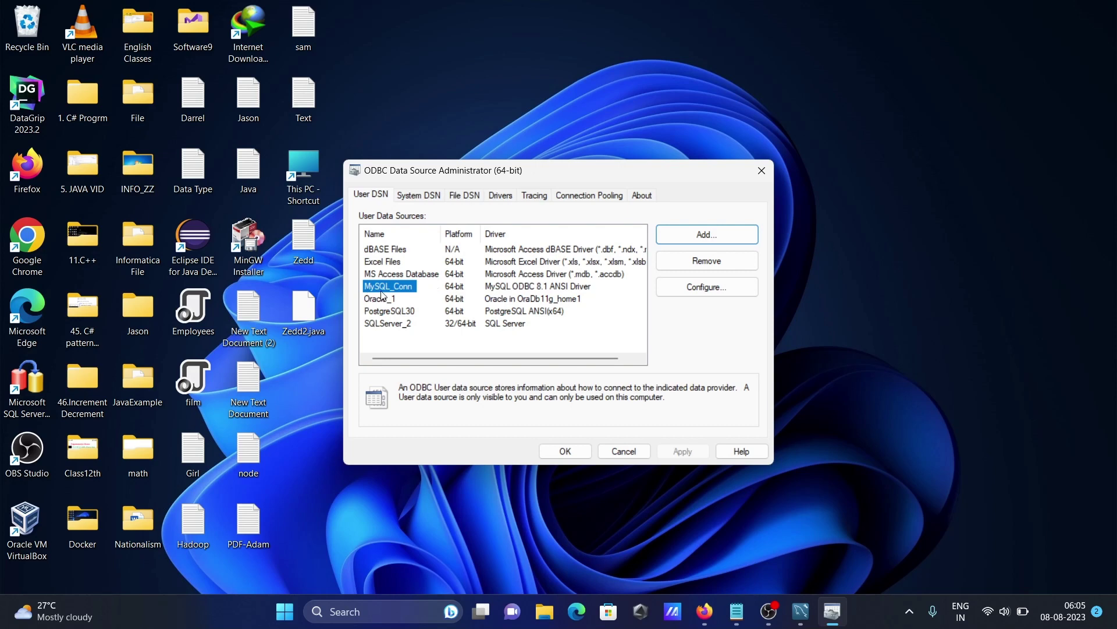
- Bring the Zedd Notepad note to the front and move it down and right
click(737, 613)
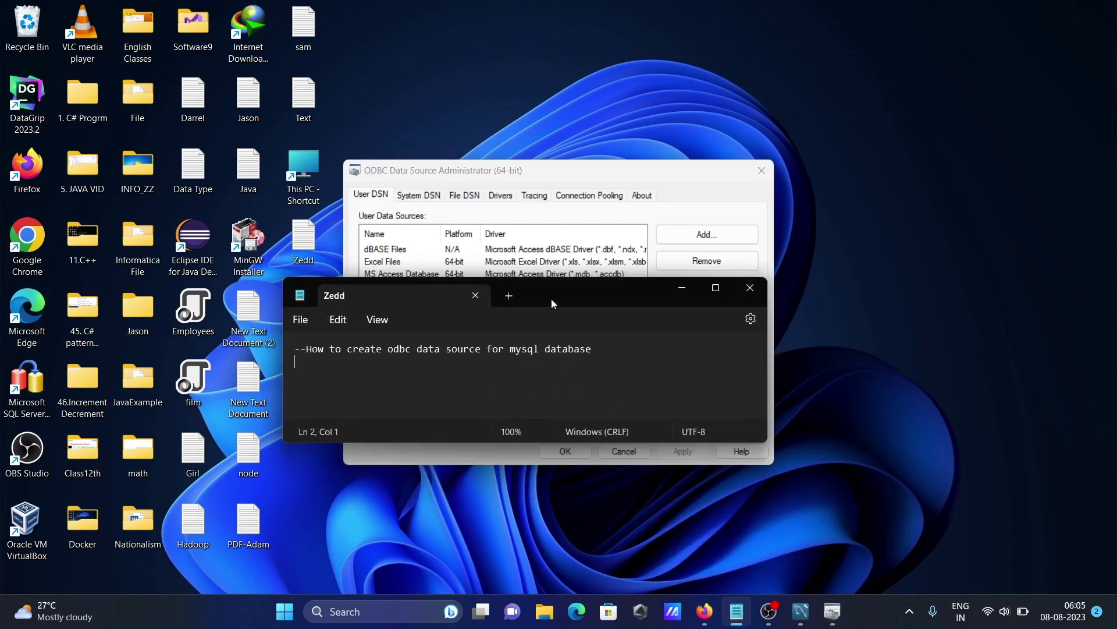
drag(551, 298, 577, 341)
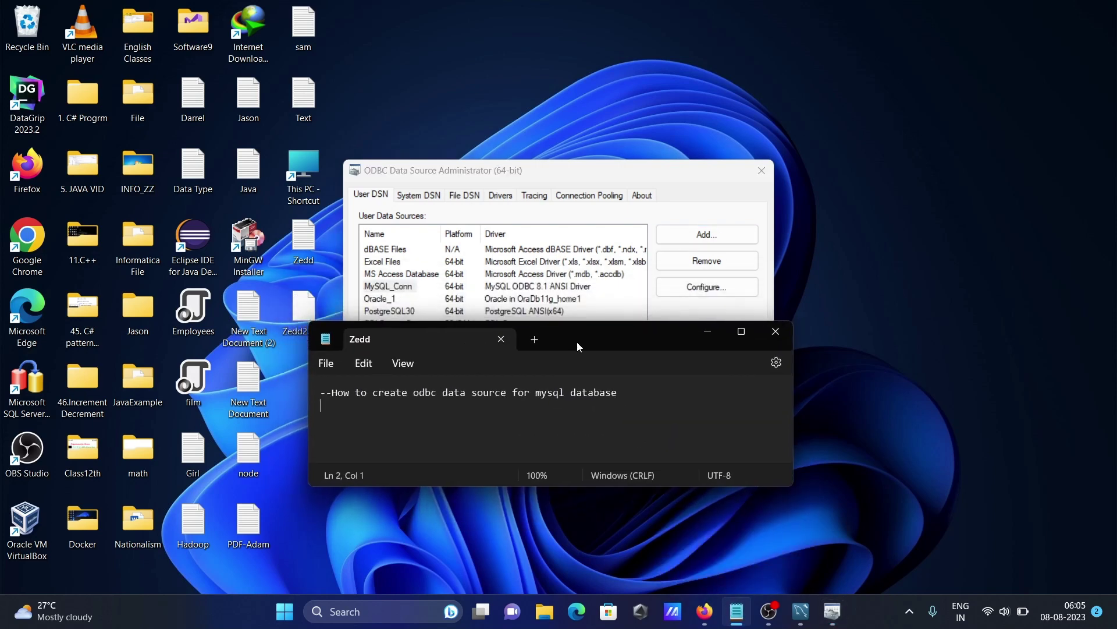